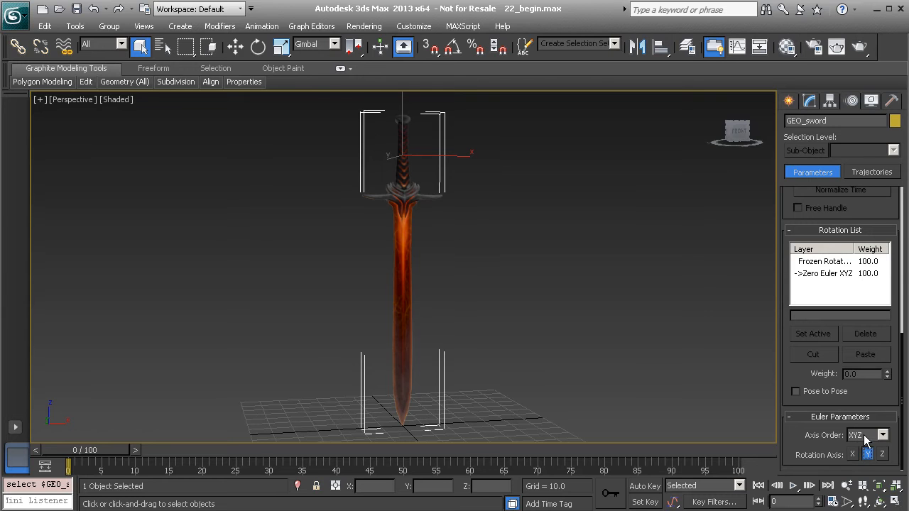
# Try the YZX axis order on the sword's Zero Euler XYZ controller and return it to XYZ.
pyautogui.click(866, 440)
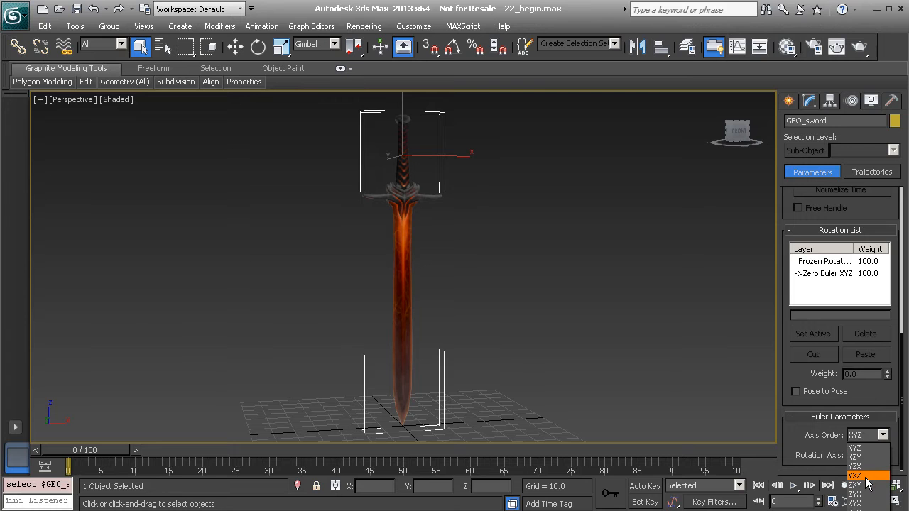
pyautogui.click(794, 440)
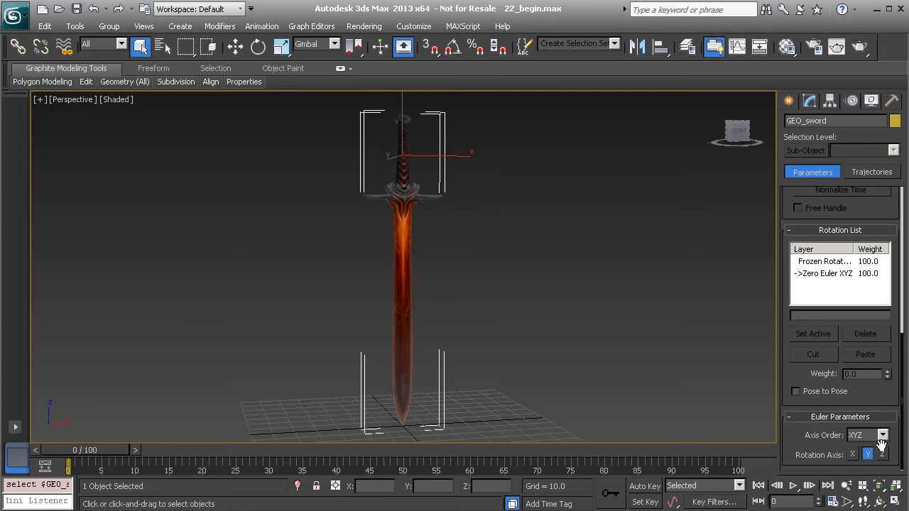
pyautogui.click(864, 440)
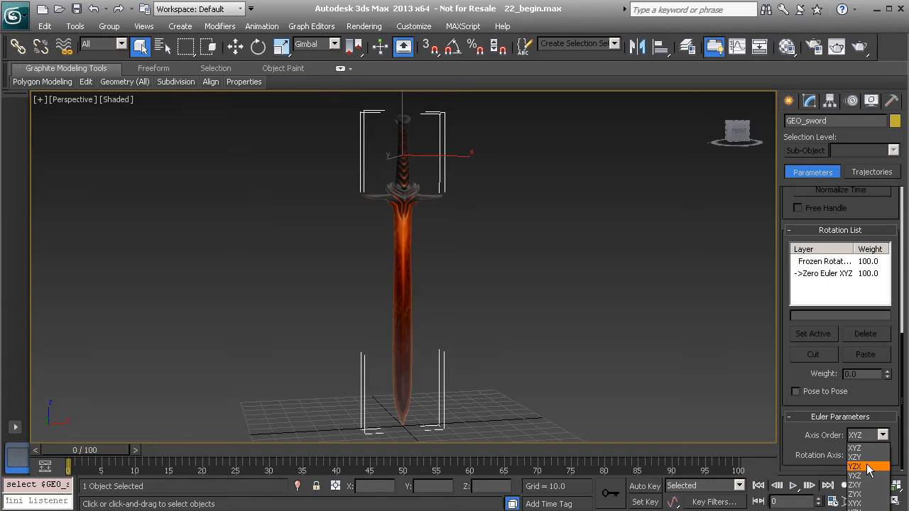
pyautogui.click(856, 466)
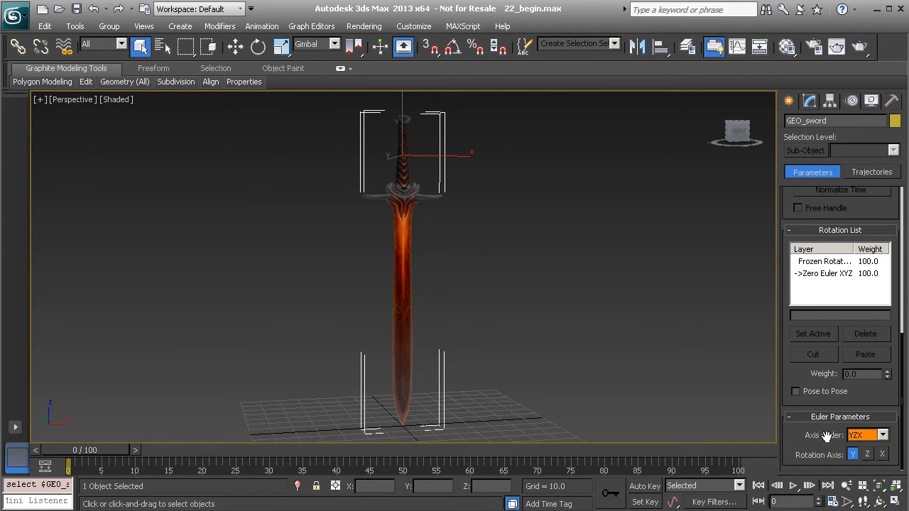
pyautogui.click(859, 439)
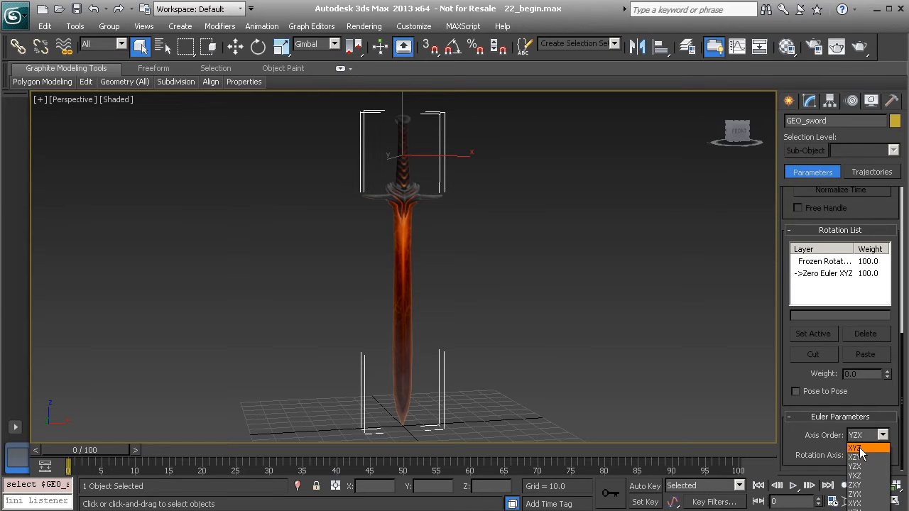
pyautogui.click(860, 448)
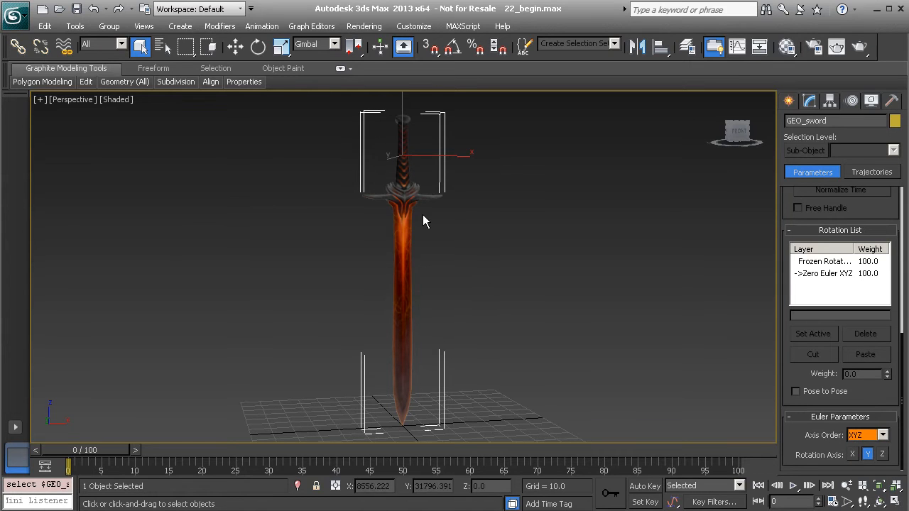
# Rotate the sword about its X axis to about -157° so the blade points upward.
pyautogui.moveTo(422, 214); pyautogui.dragTo(431, 254, button='middle')
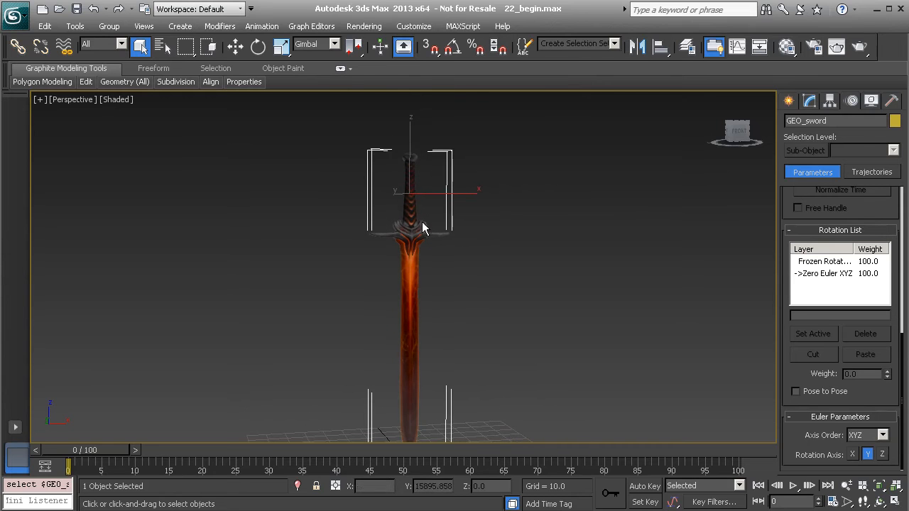
pyautogui.press('e')
pyautogui.moveTo(427, 238); pyautogui.dragTo(425, 224)
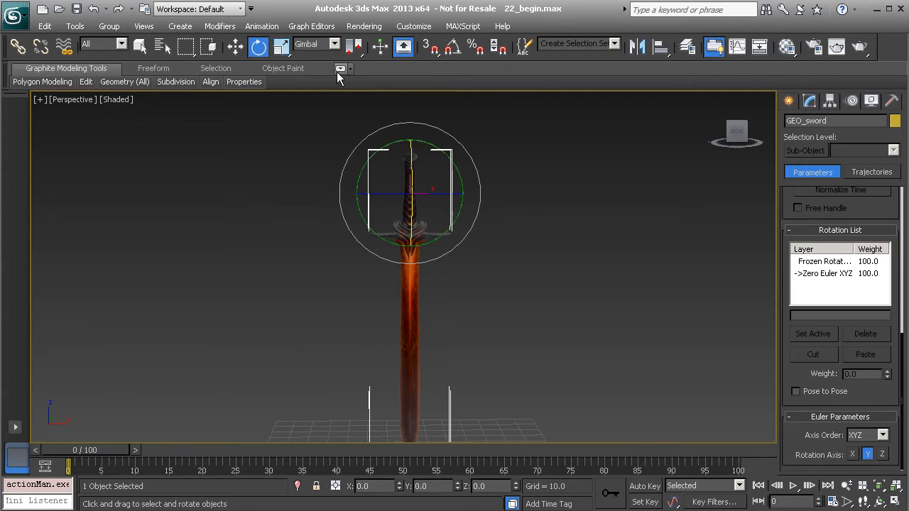
pyautogui.moveTo(422, 193); pyautogui.dragTo(425, 200)
pyautogui.moveTo(424, 195); pyautogui.dragTo(427, 215, button='middle')
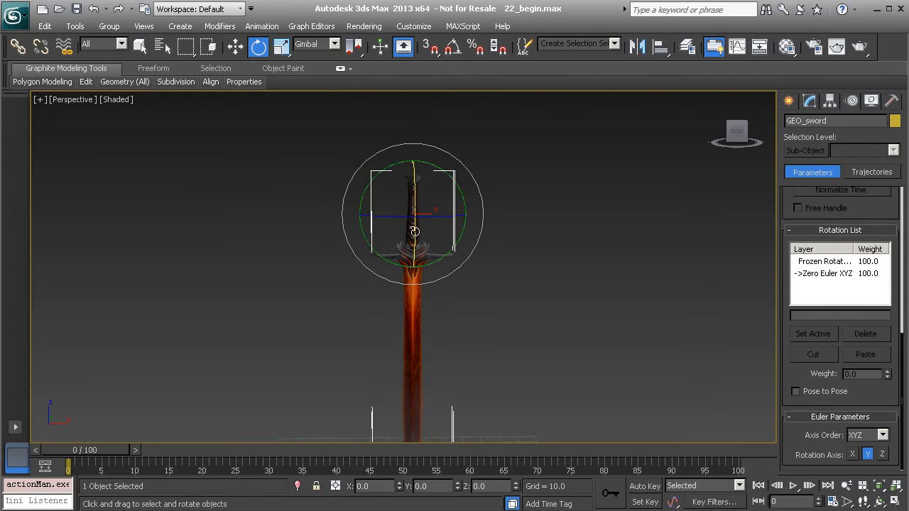
pyautogui.moveTo(417, 258); pyautogui.dragTo(372, 217)
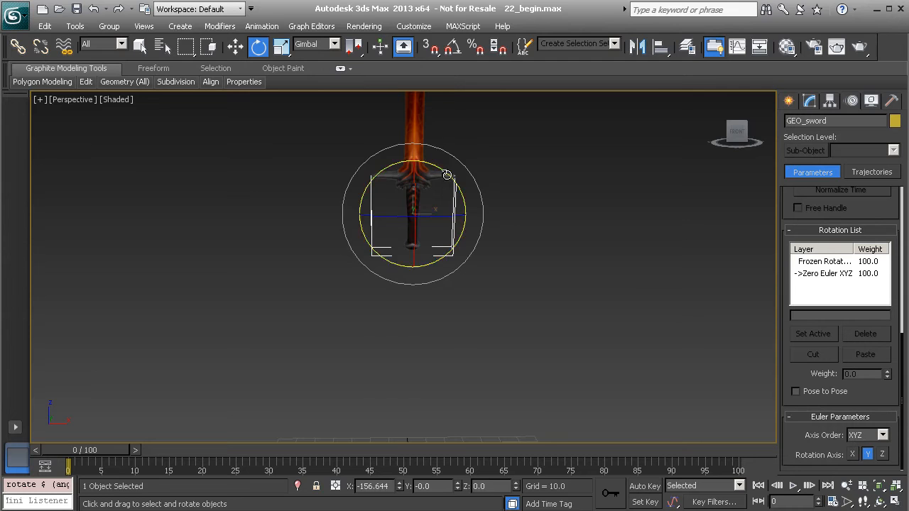
# Try rotating the sword to about 23° on its Y axis and undo that rotation.
pyautogui.moveTo(456, 187); pyautogui.dragTo(429, 160)
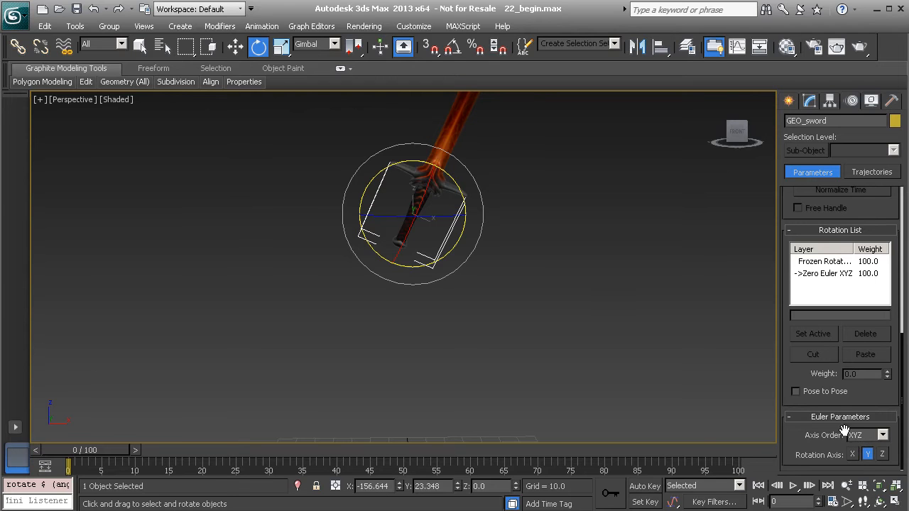
pyautogui.moveTo(462, 215)
pyautogui.mouseDown()
pyautogui.moveTo(308, 211)
pyautogui.moveTo(485, 220)
pyautogui.moveTo(467, 219)
pyautogui.mouseUp()
pyautogui.hotkey('ctrl', 'z')
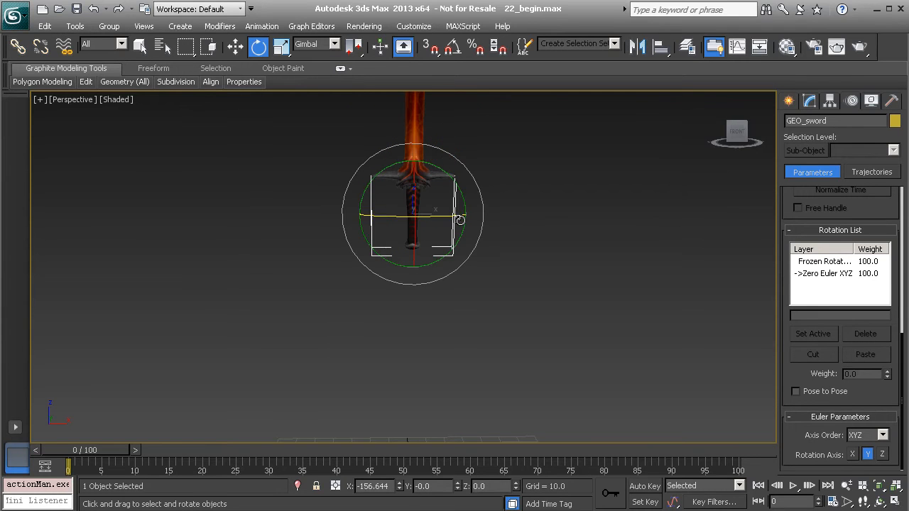
# Rotate the sword to about -86° on Z and about -24° on Y to test for gimbal lock.
pyautogui.moveTo(443, 174); pyautogui.dragTo(385, 156)
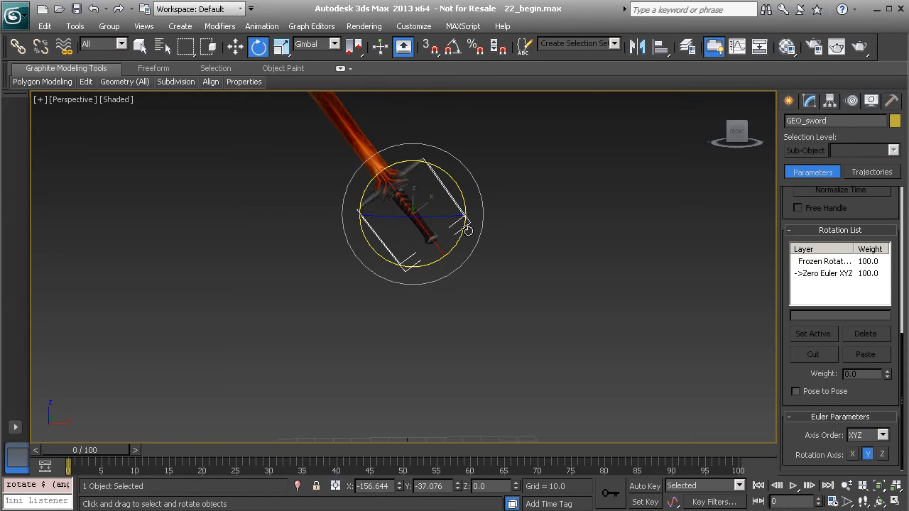
pyautogui.moveTo(451, 213); pyautogui.dragTo(331, 228)
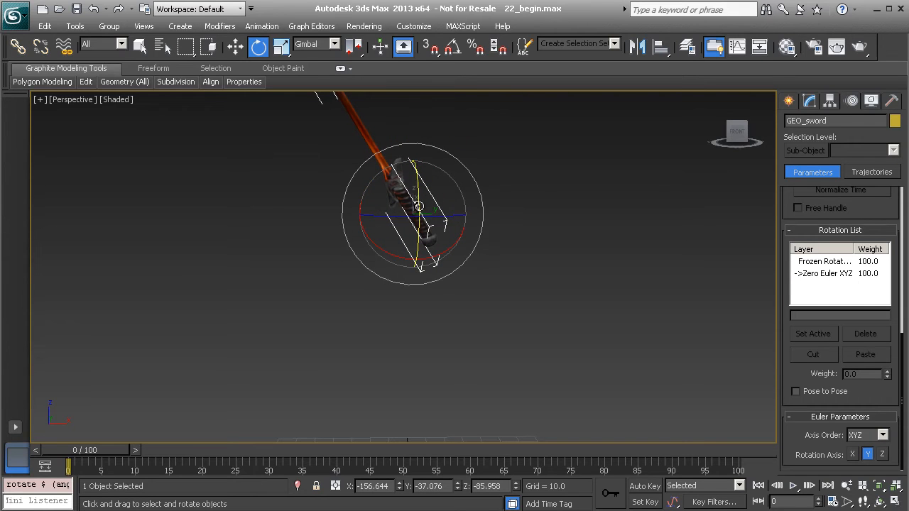
pyautogui.moveTo(413, 175); pyautogui.dragTo(402, 243)
pyautogui.moveTo(424, 195); pyautogui.dragTo(440, 290)
pyautogui.moveTo(441, 250); pyautogui.dragTo(437, 214)
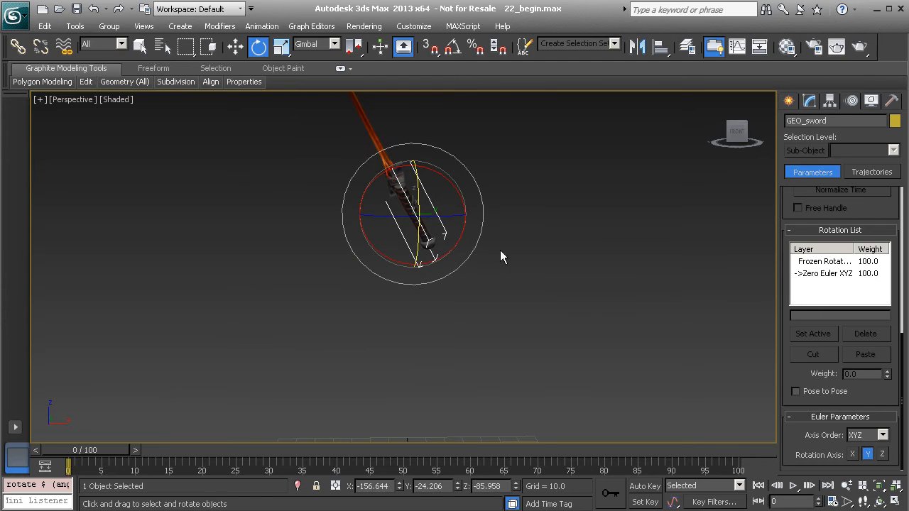
# Try the YZX and ZYX axis orders on the rotated sword and set the order back to XYZ.
pyautogui.click(883, 435)
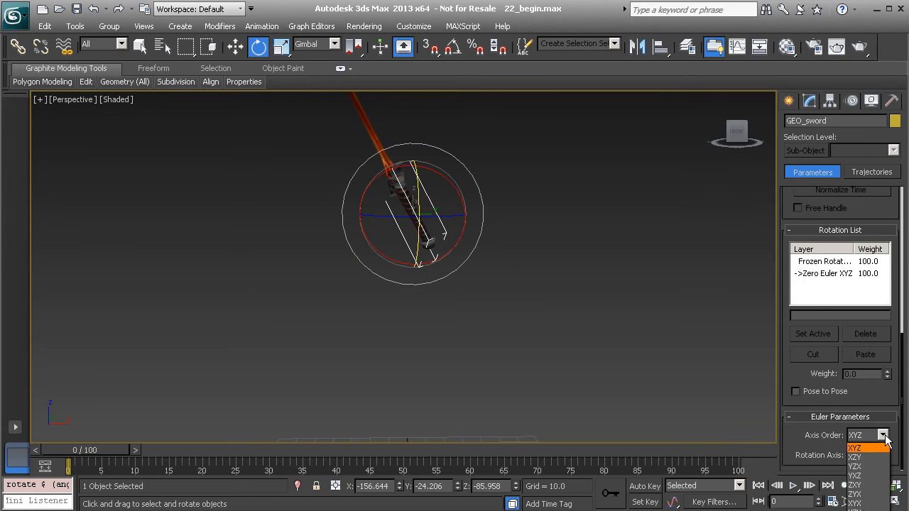
pyautogui.click(884, 436)
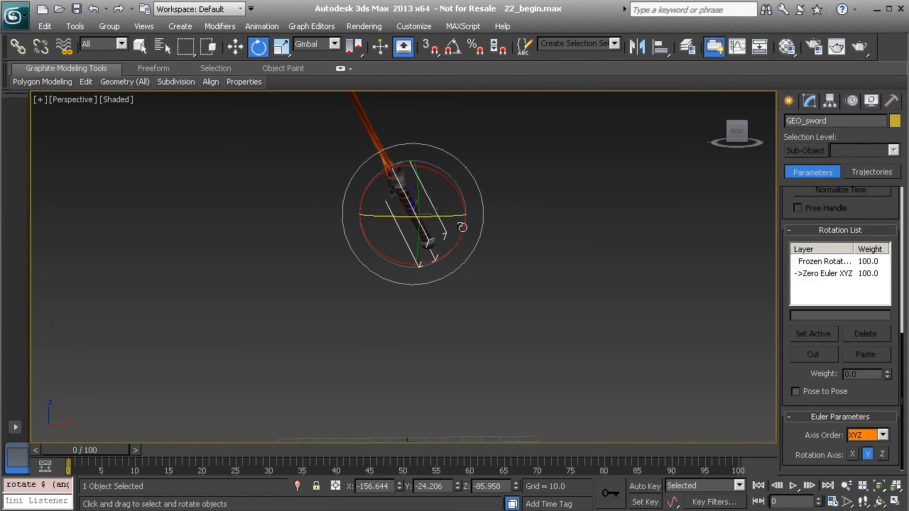
pyautogui.click(883, 436)
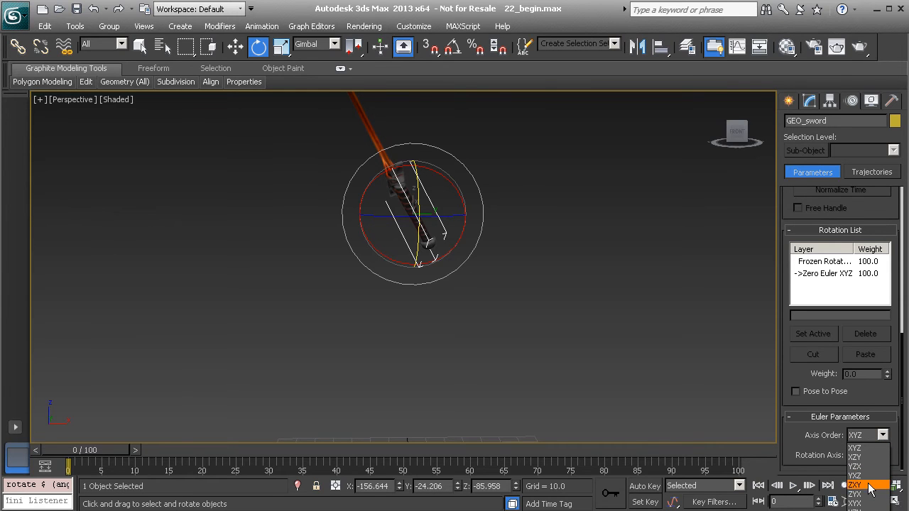
pyautogui.click(883, 435)
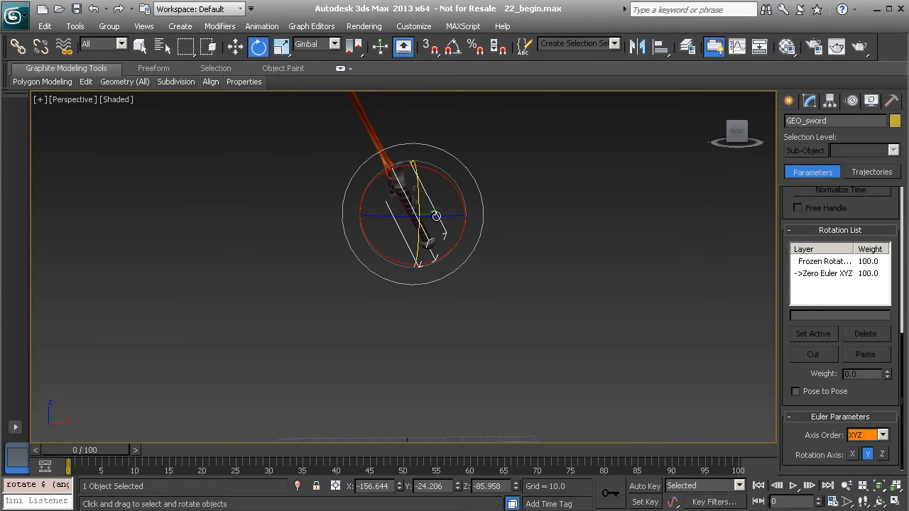
pyautogui.click(883, 436)
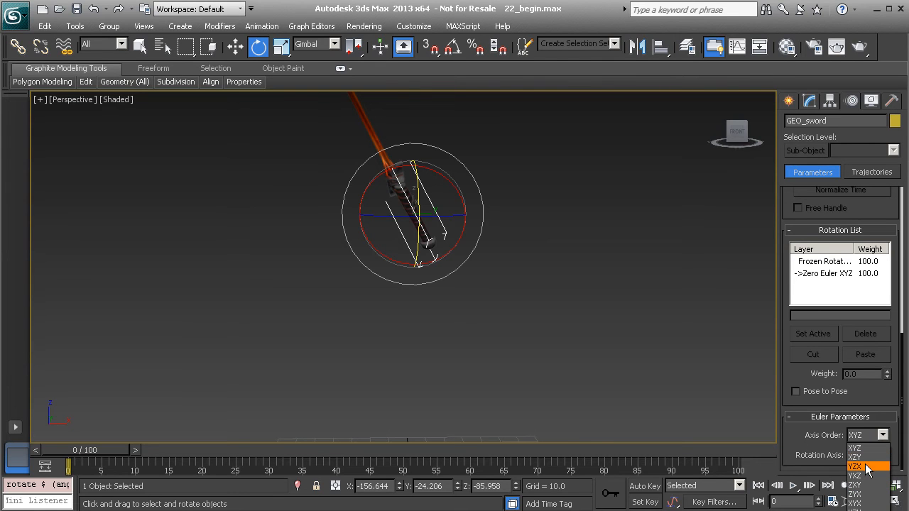
pyautogui.click(866, 465)
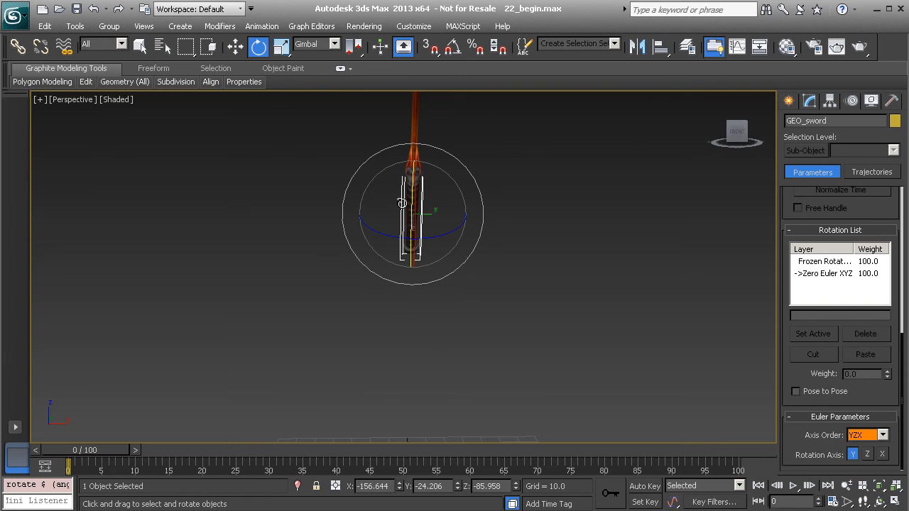
pyautogui.click(863, 435)
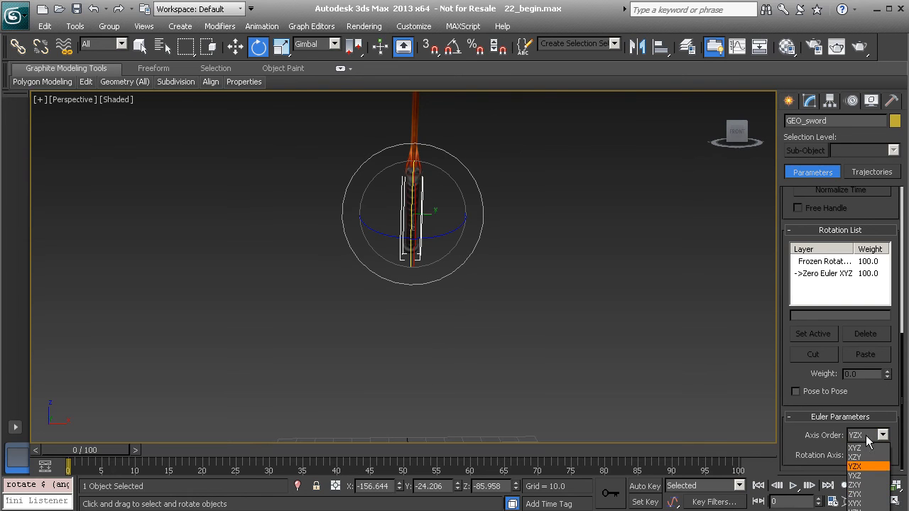
pyautogui.click(868, 495)
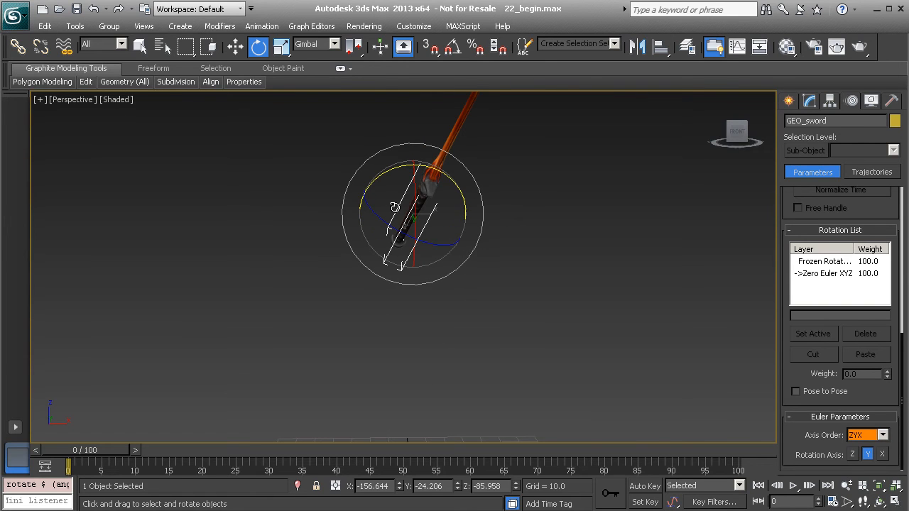
pyautogui.click(861, 435)
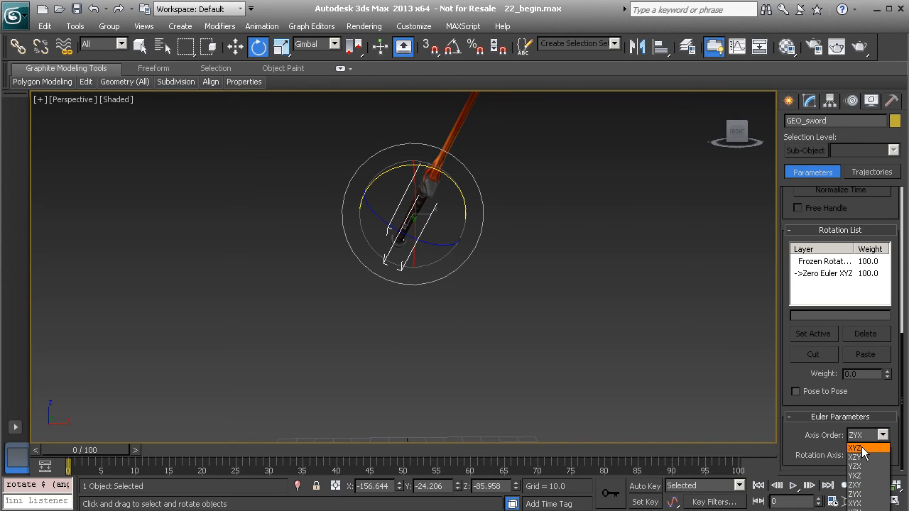
pyautogui.click(861, 447)
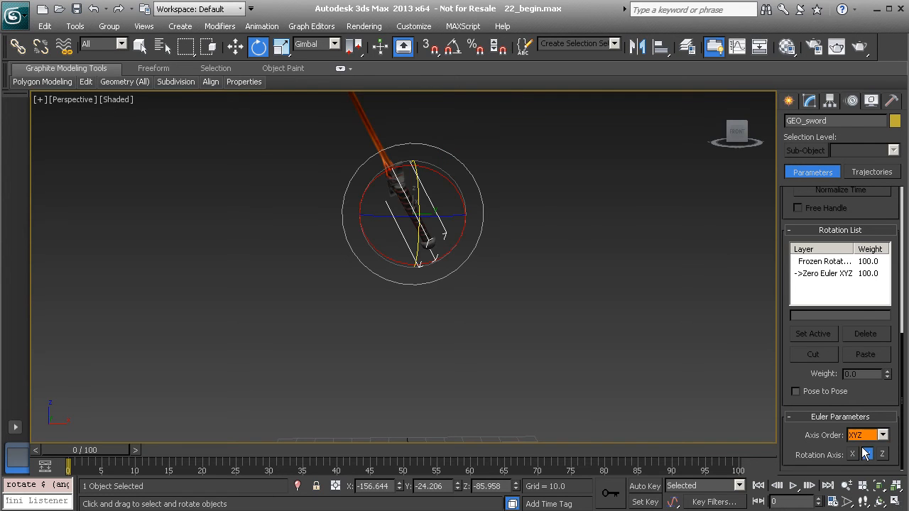
pyautogui.click(867, 454)
# Reset the sword with Transform To Zero and set its Euler axis order to XZY.
pyautogui.rightClick(516, 207)
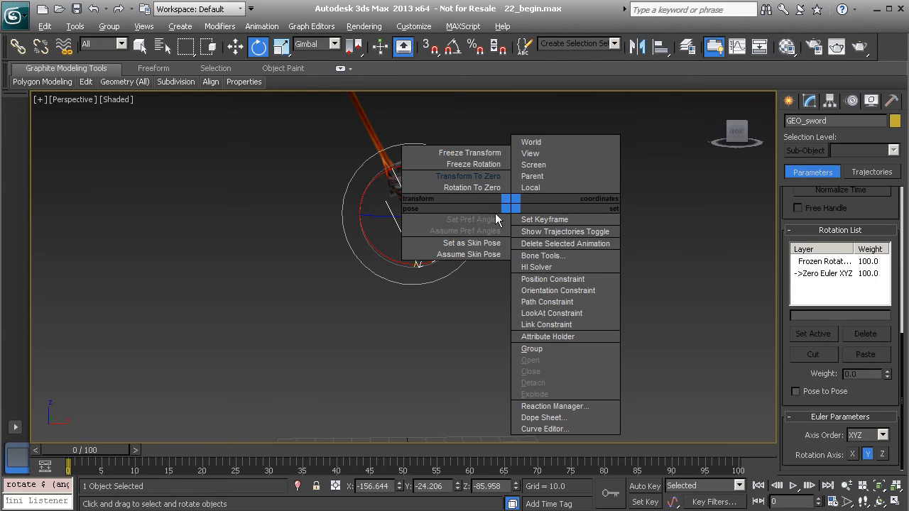
pyautogui.click(465, 178)
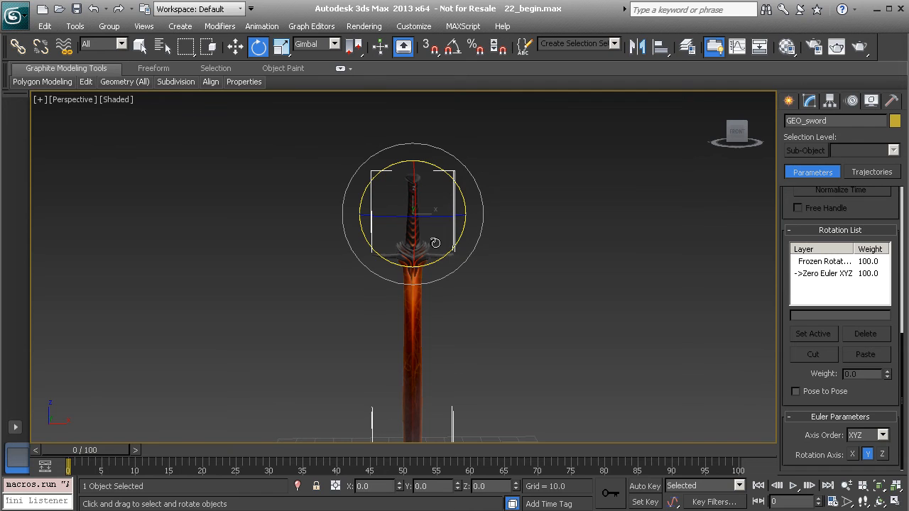
pyautogui.click(883, 436)
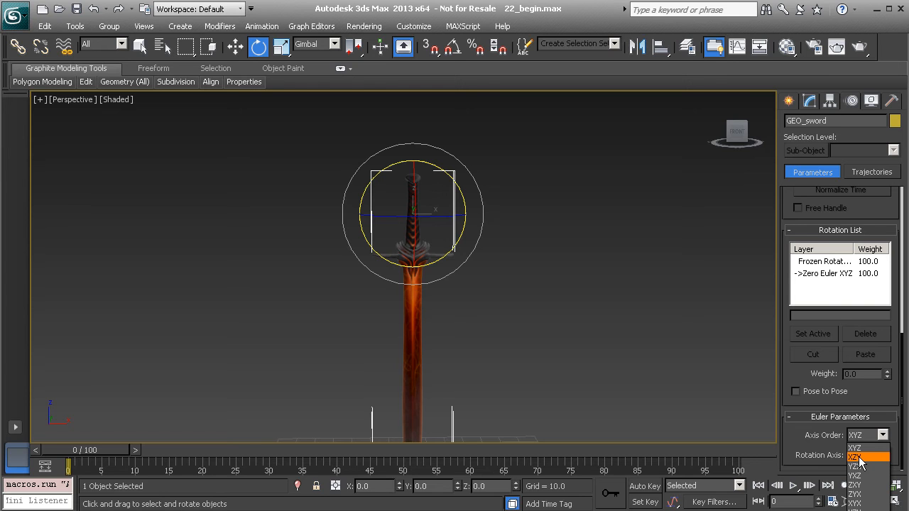
pyautogui.click(859, 457)
# Rotate the sword to about -161° on X and about -80° on Z using the XZY order.
pyautogui.moveTo(429, 262); pyautogui.dragTo(412, 208)
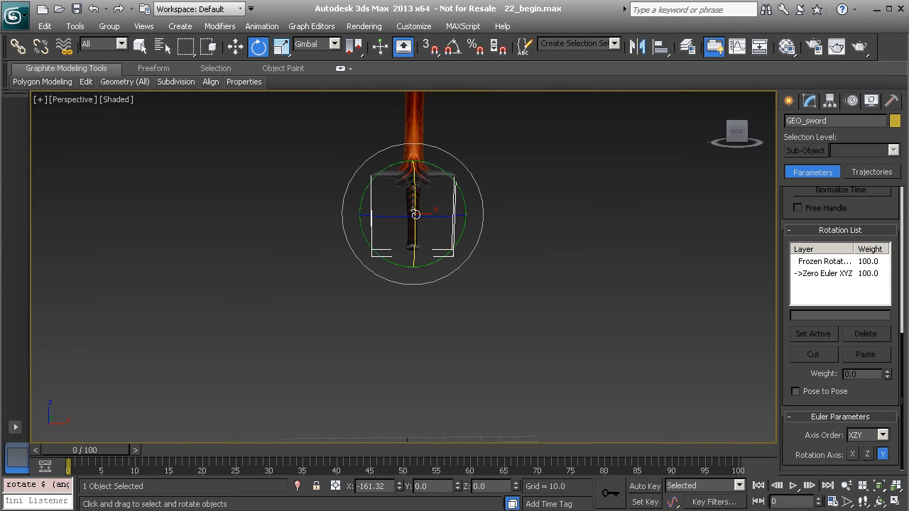
pyautogui.moveTo(458, 215); pyautogui.dragTo(341, 222)
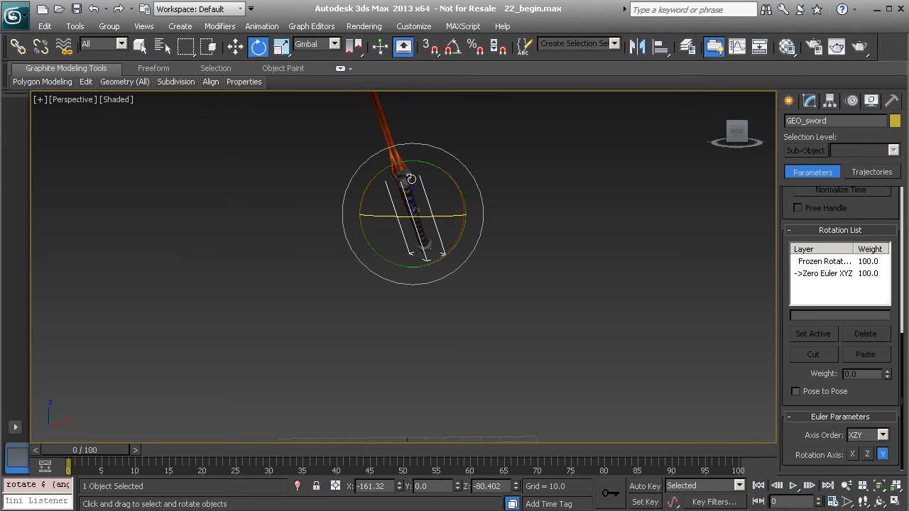
pyautogui.moveTo(410, 175); pyautogui.dragTo(419, 231)
# Reset the sword with Transform To Zero and set its Euler axis order to ZXY.
pyautogui.rightClick(527, 240)
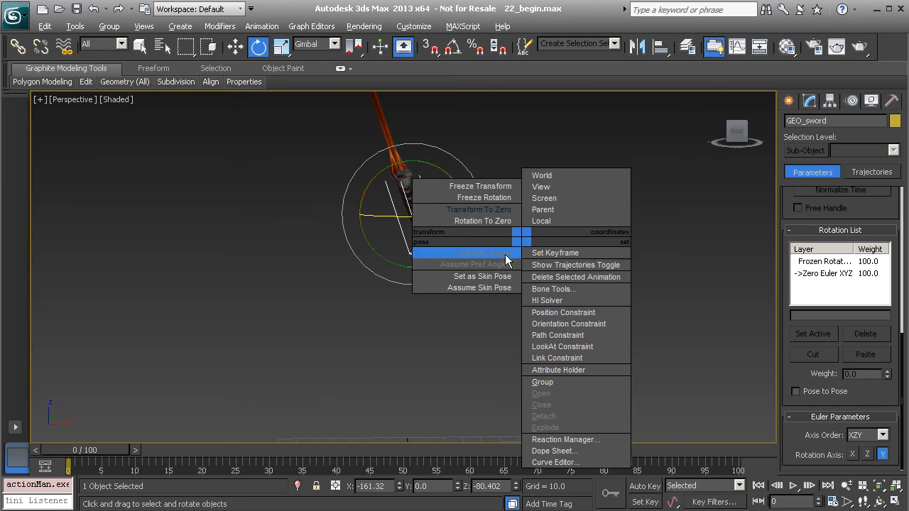
pyautogui.click(484, 212)
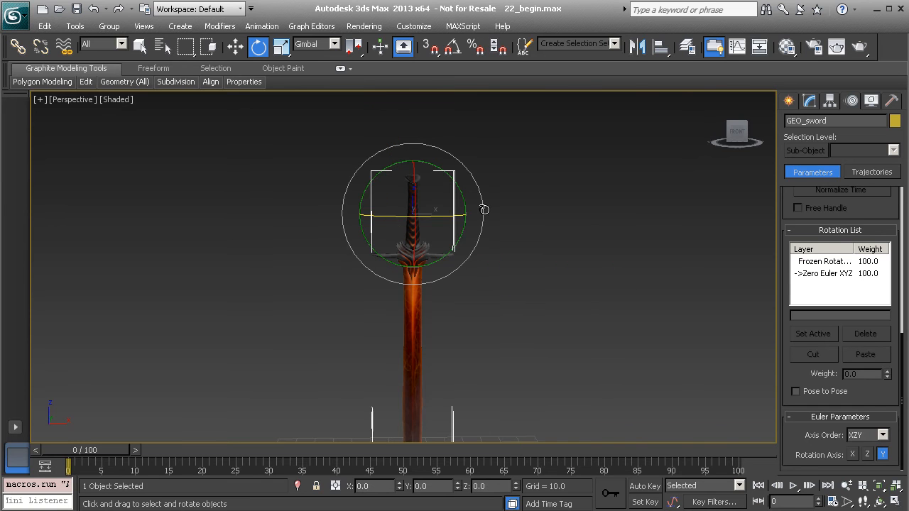
pyautogui.click(883, 436)
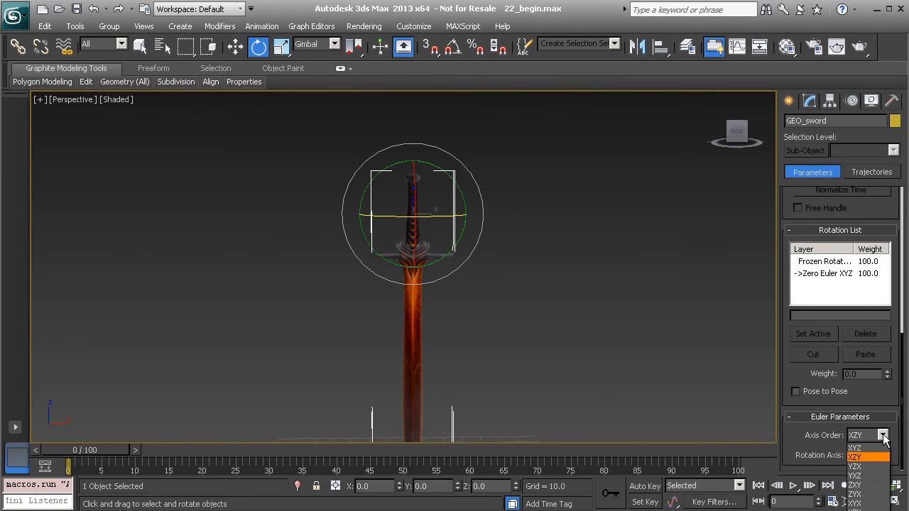
pyautogui.click(865, 486)
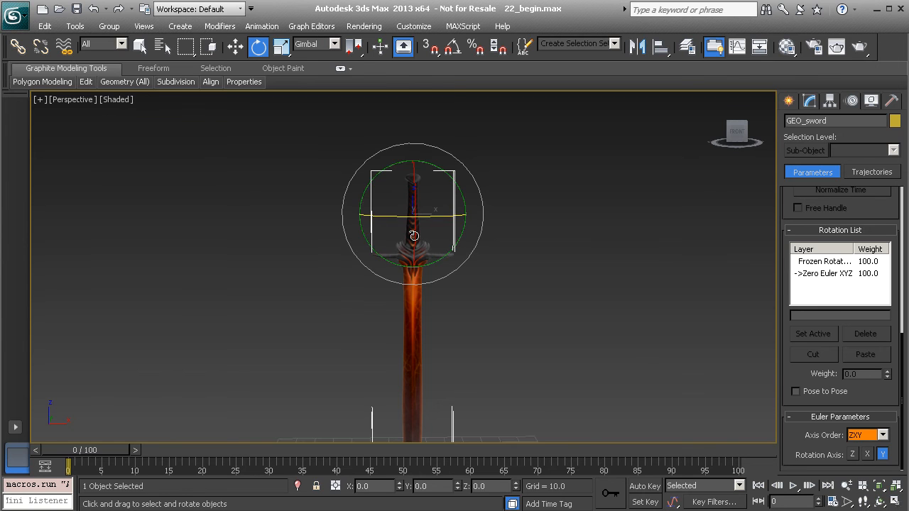
# Rotate the sword to about -167° on X, 88° on Z and -54° on Y using the ZXY order.
pyautogui.moveTo(422, 252); pyautogui.dragTo(328, 218)
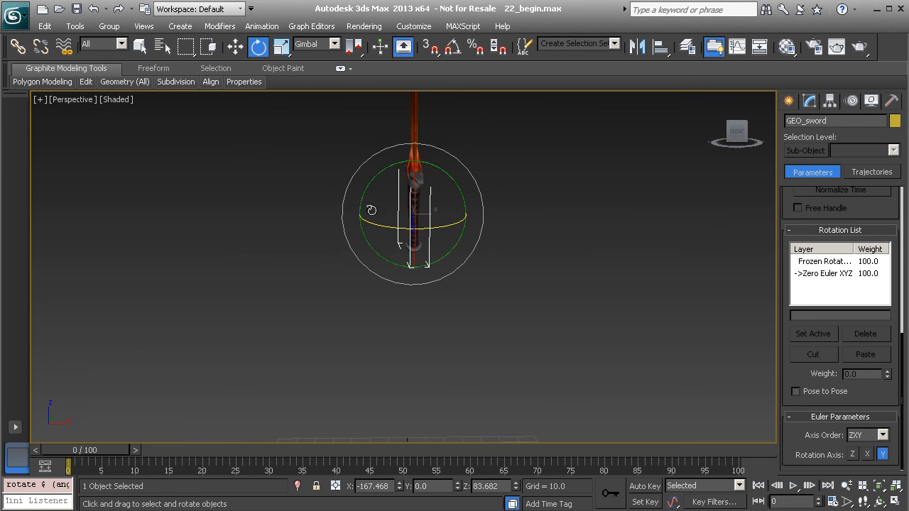
pyautogui.moveTo(416, 270); pyautogui.dragTo(404, 168)
pyautogui.moveTo(412, 251); pyautogui.dragTo(402, 189)
pyautogui.moveTo(455, 180); pyautogui.dragTo(340, 161)
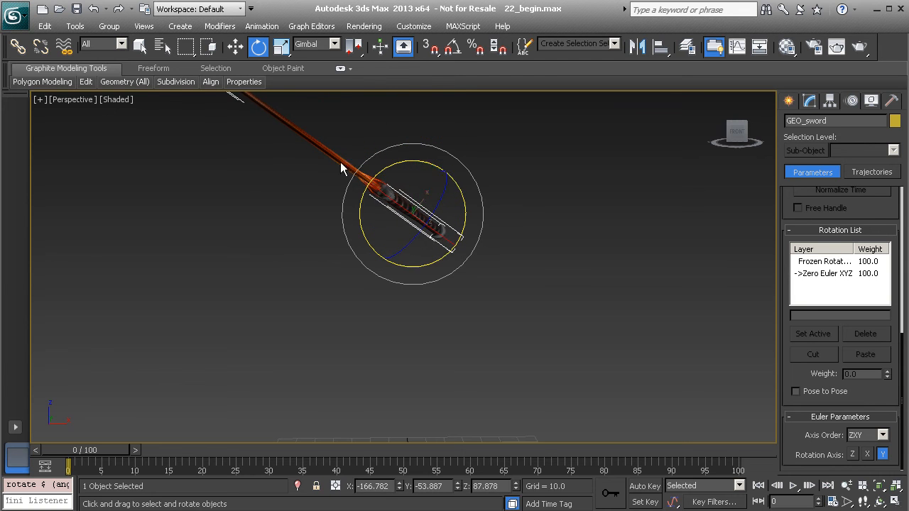
# Swing the sword up and down about its X axis, ending at about -178°.
pyautogui.moveTo(385, 197); pyautogui.dragTo(525, 355)
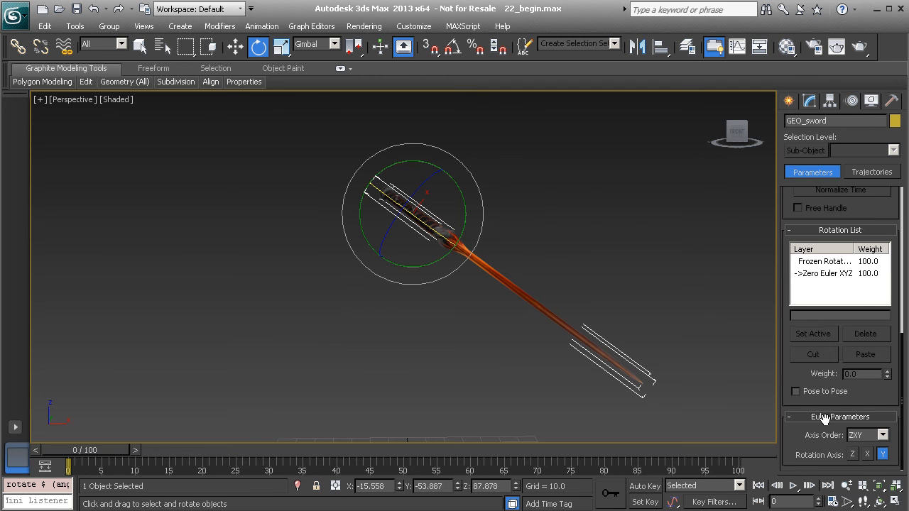
pyautogui.moveTo(445, 239); pyautogui.dragTo(347, 133)
pyautogui.moveTo(405, 210); pyautogui.dragTo(495, 274)
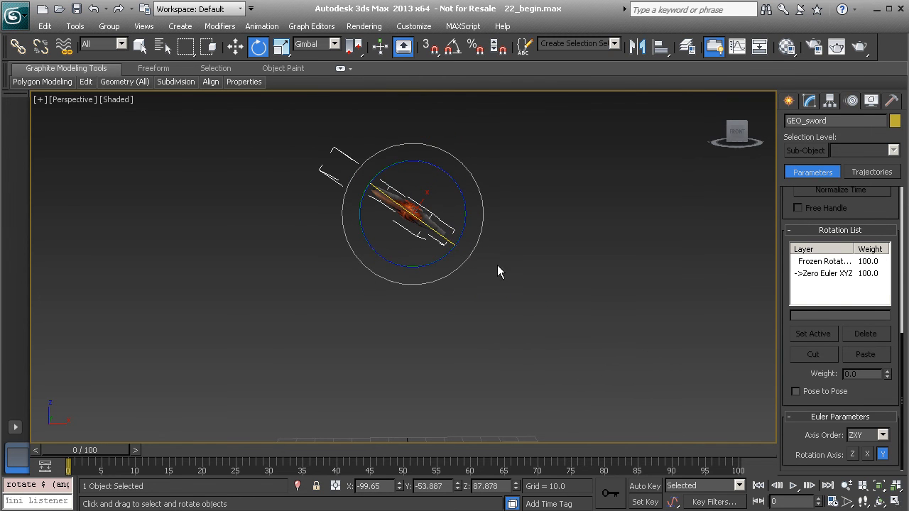
pyautogui.moveTo(445, 240); pyautogui.dragTo(370, 147)
pyautogui.moveTo(511, 232); pyautogui.dragTo(514, 284, button='middle')
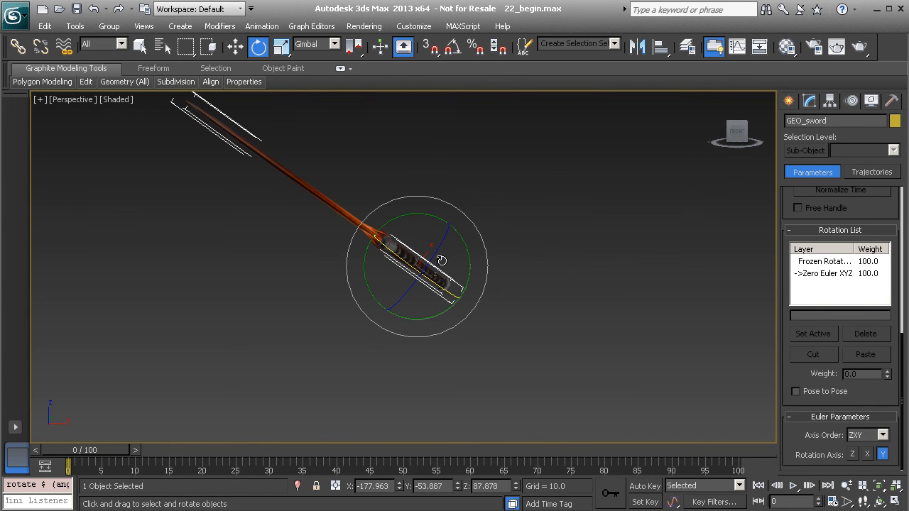
pyautogui.keyDown('alt'); pyautogui.moveTo(409, 285); pyautogui.dragTo(426, 273, button='middle'); pyautogui.keyUp('alt')
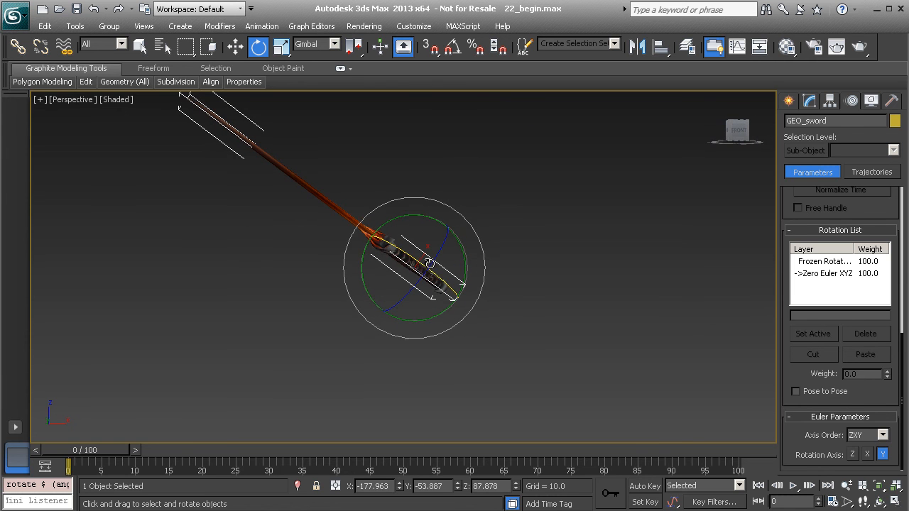